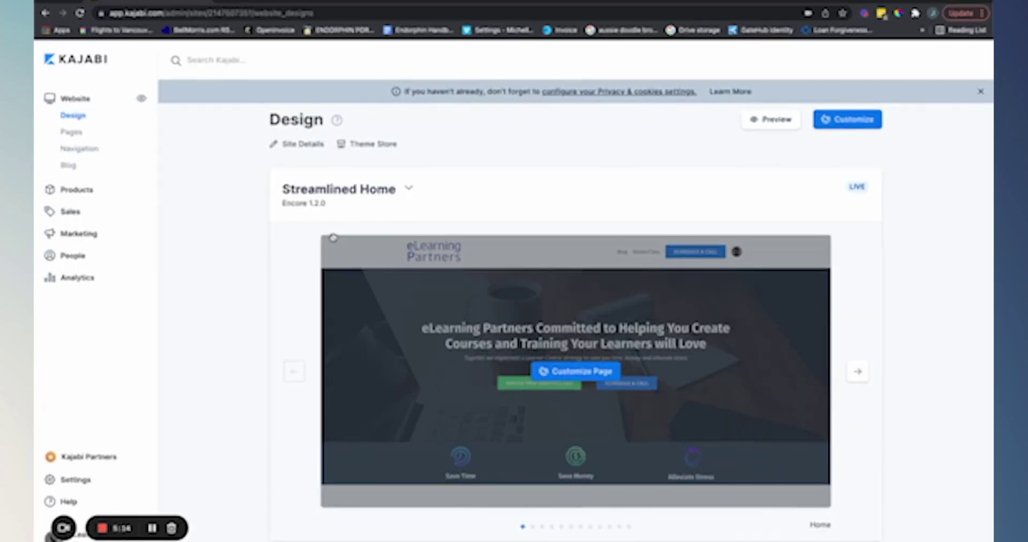
scroll(458, 222, down, 3)
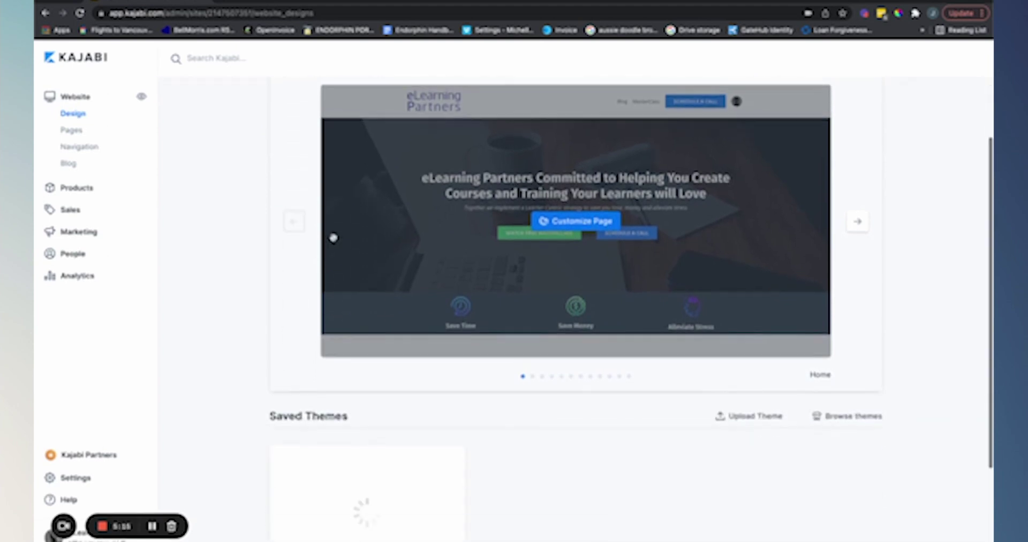
scroll(333, 237, up, 2)
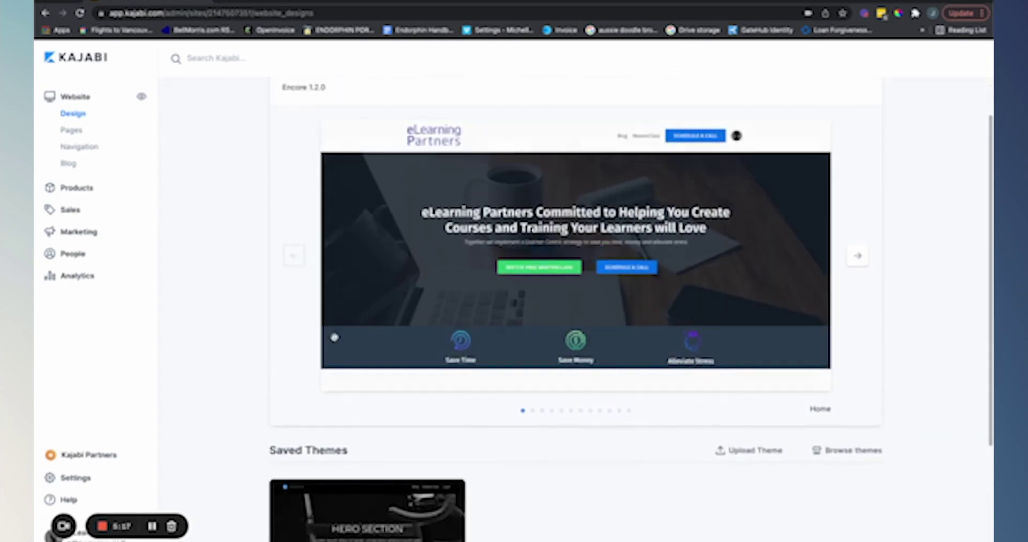
scroll(289, 371, down, 2)
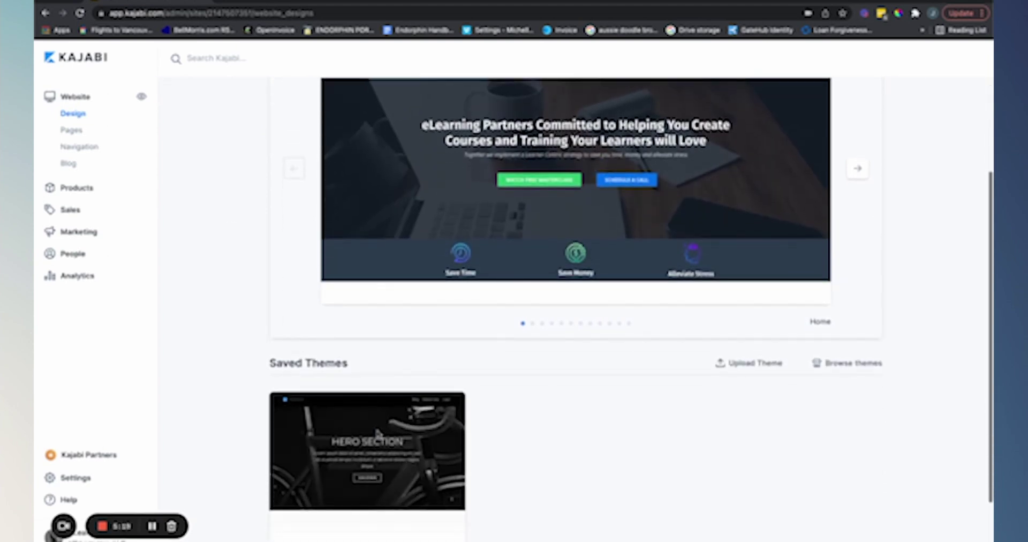
scroll(385, 439, up, 5)
scroll(449, 281, down, 1)
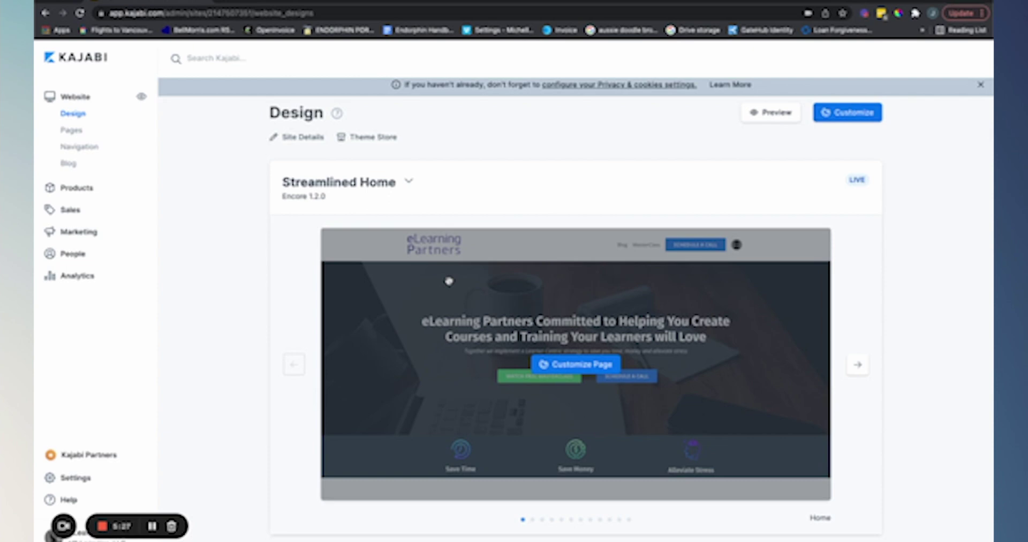
Browse the Theme Store's grid of free themes such as Carl, Rise, Kim and Emilia
click(366, 138)
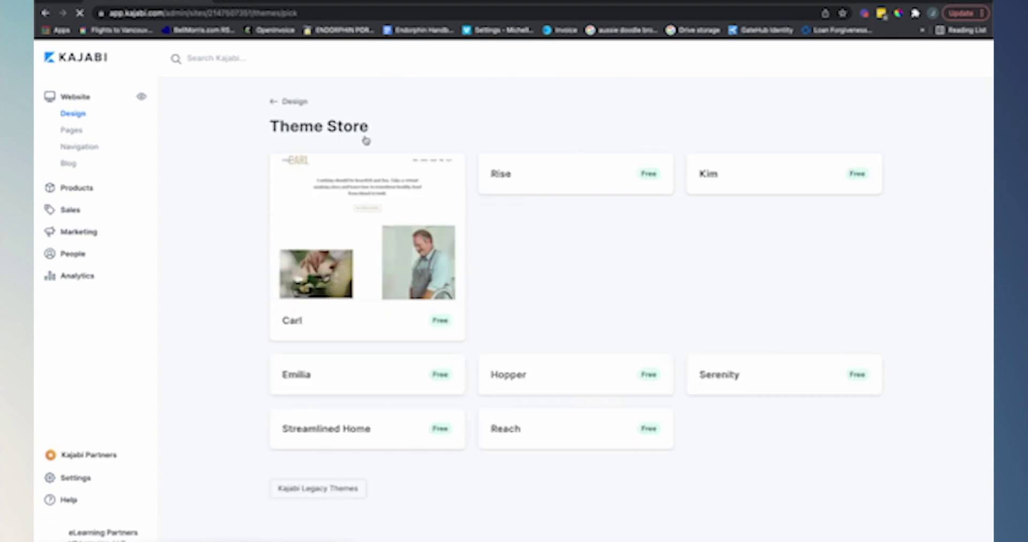
scroll(416, 279, down, 1)
scroll(416, 280, down, 2)
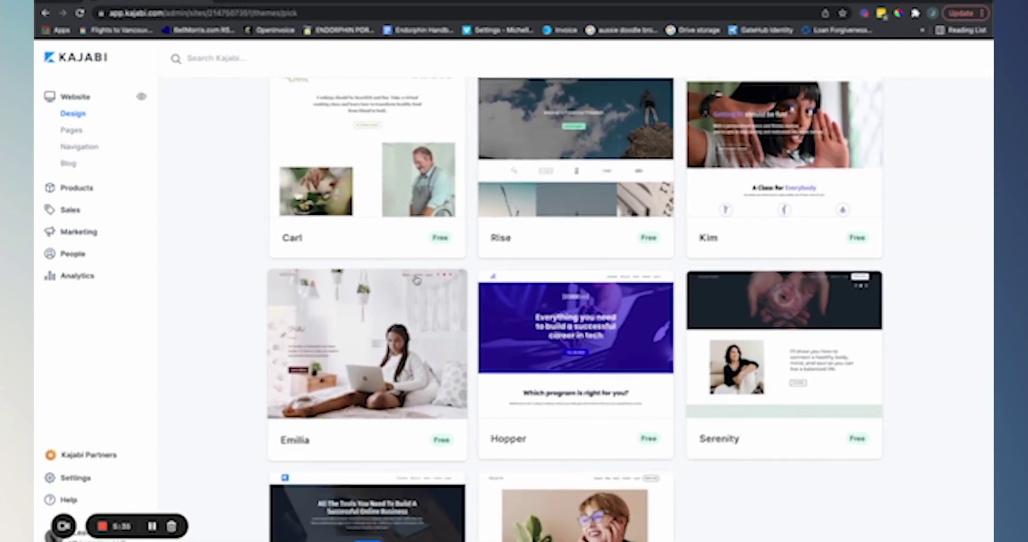
scroll(417, 280, down, 6)
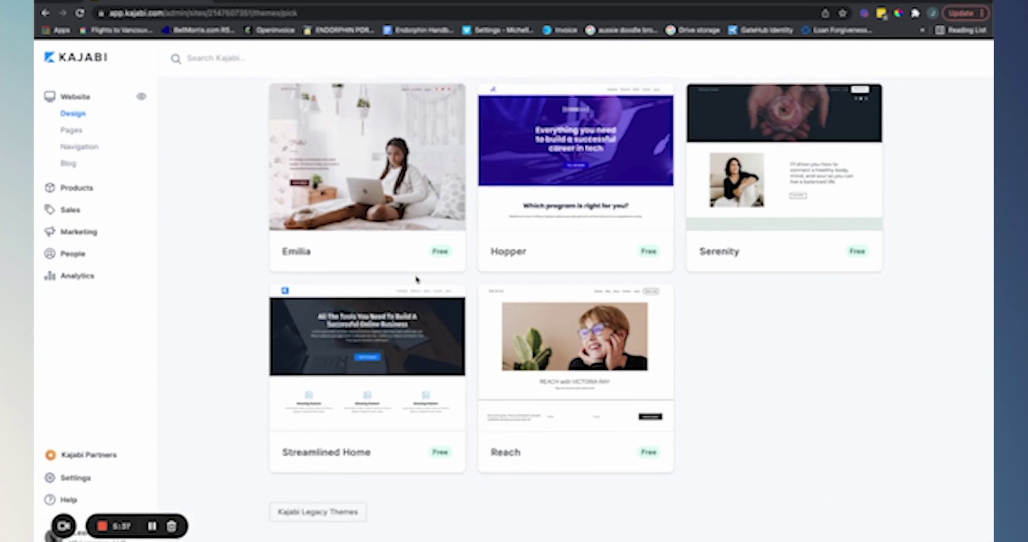
scroll(417, 279, up, 4)
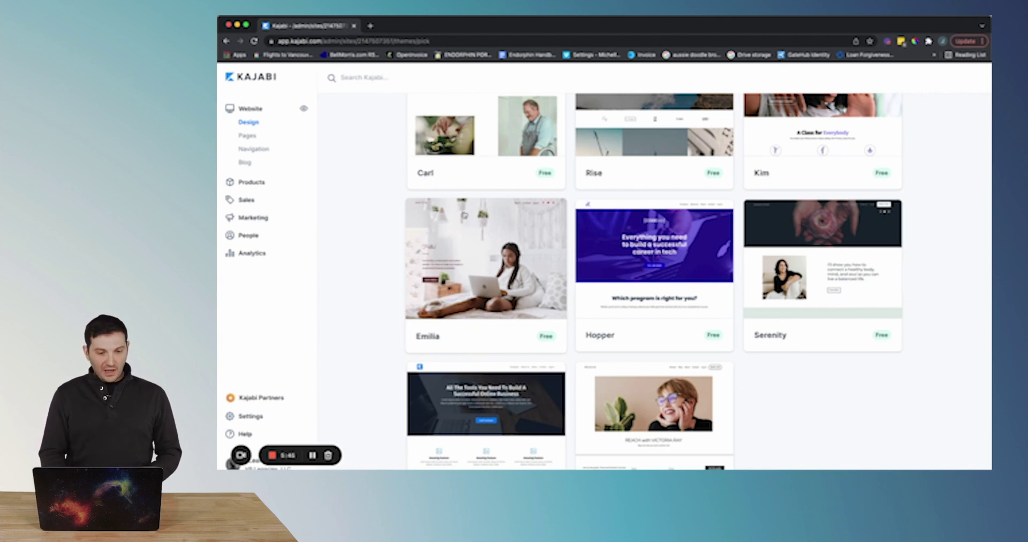
scroll(465, 215, up, 4)
Show the Pages list of 18 website pages, including Home, Schedule A Call and Library
click(247, 136)
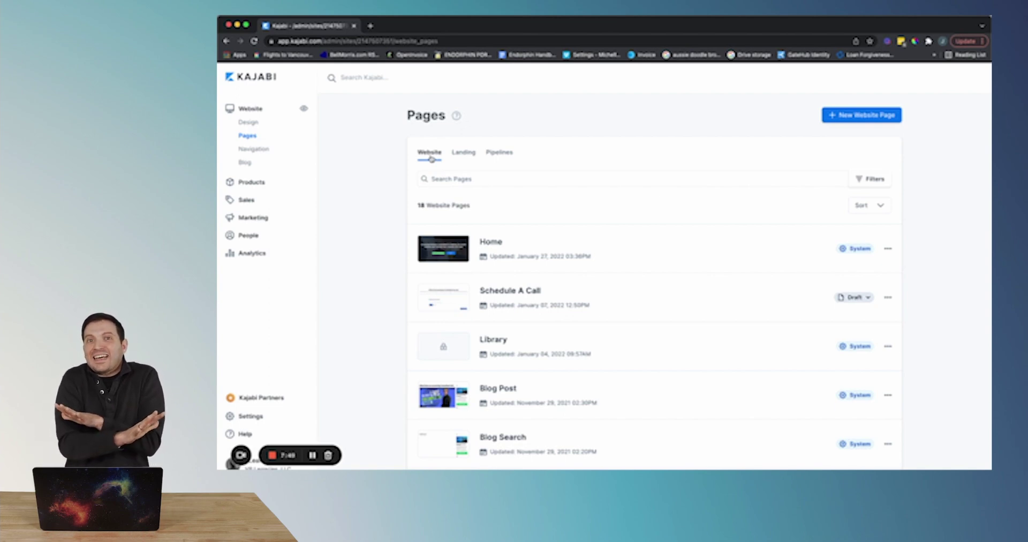
Switch the Pages screen to the Landing tab listing 19 landing pages
click(471, 154)
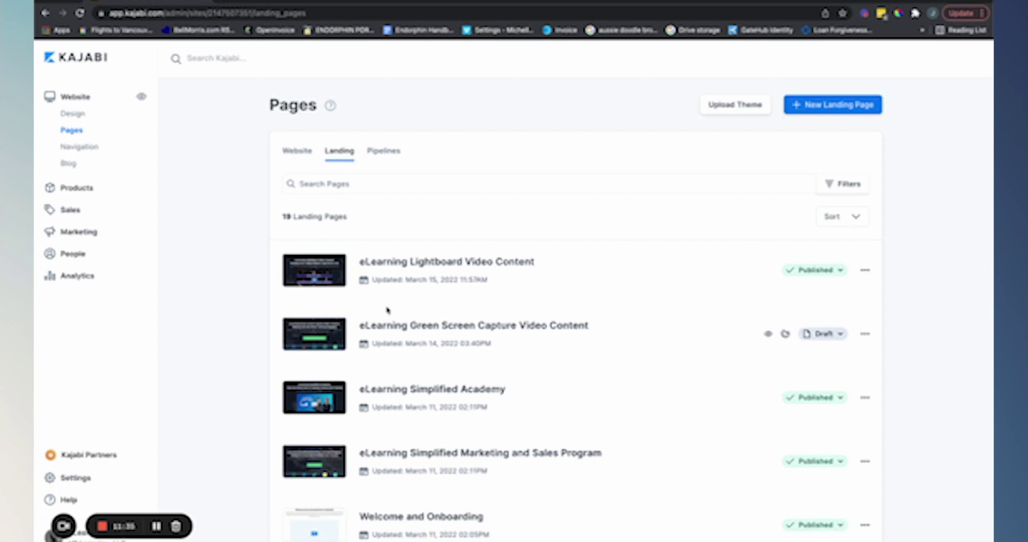
Show the site's two pipelines, Blank and Freebie
click(385, 151)
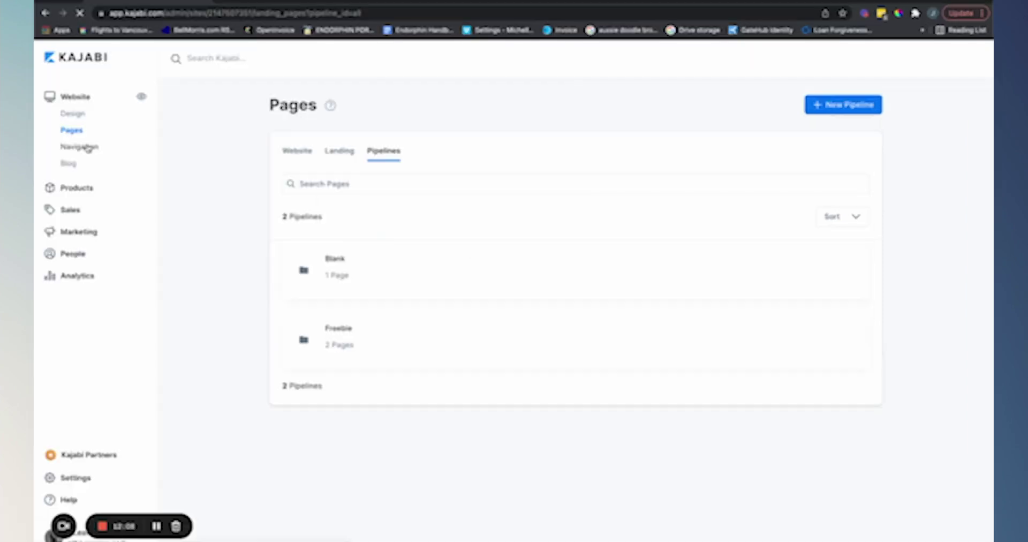
Go to the Navigation Menus page with the Main Menu and Footer
click(260, 150)
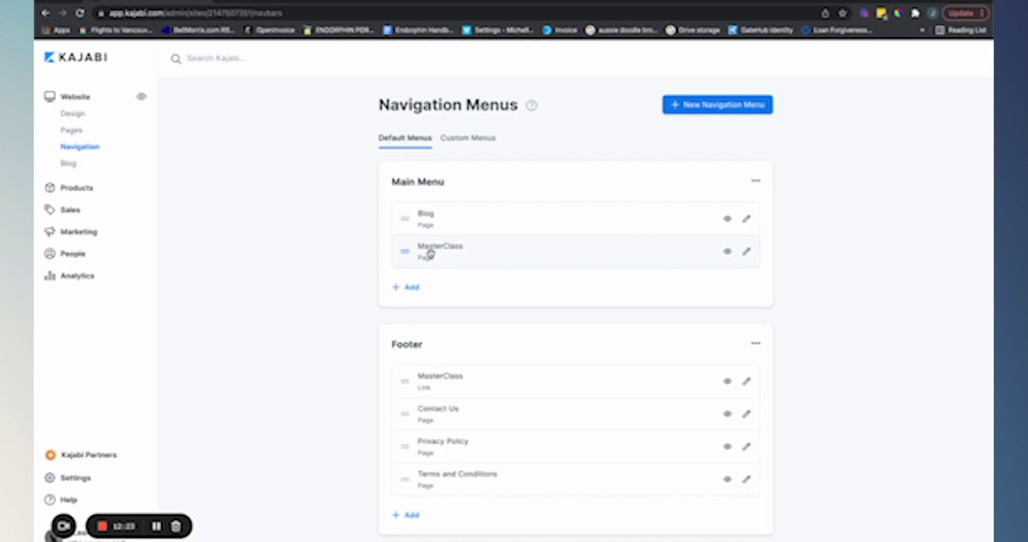
Review the Main Menu, Footer, Member Menu and About & Contact Menu, then show Main Menu's add options
scroll(443, 319, down, 1)
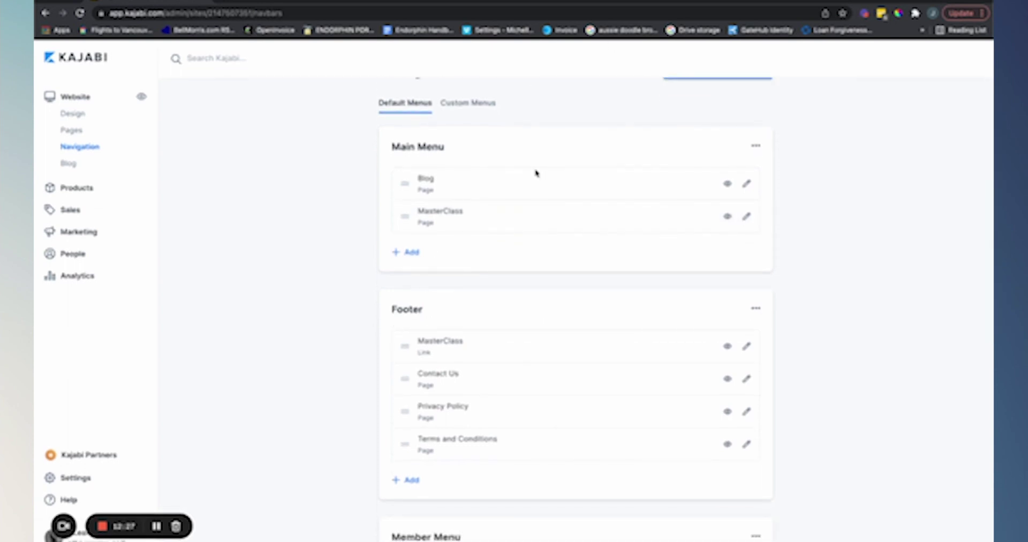
scroll(431, 338, down, 3)
scroll(432, 338, down, 8)
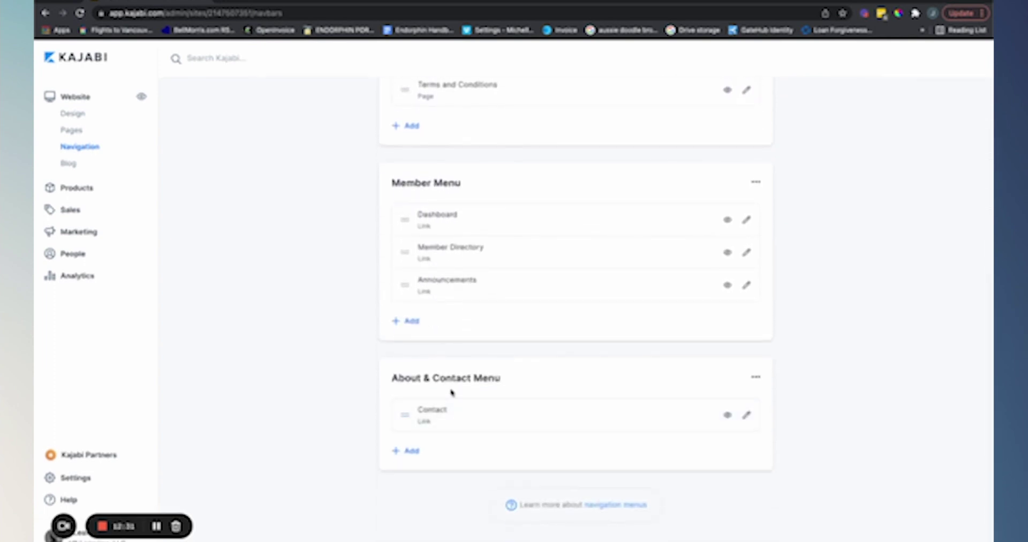
scroll(462, 384, up, 10)
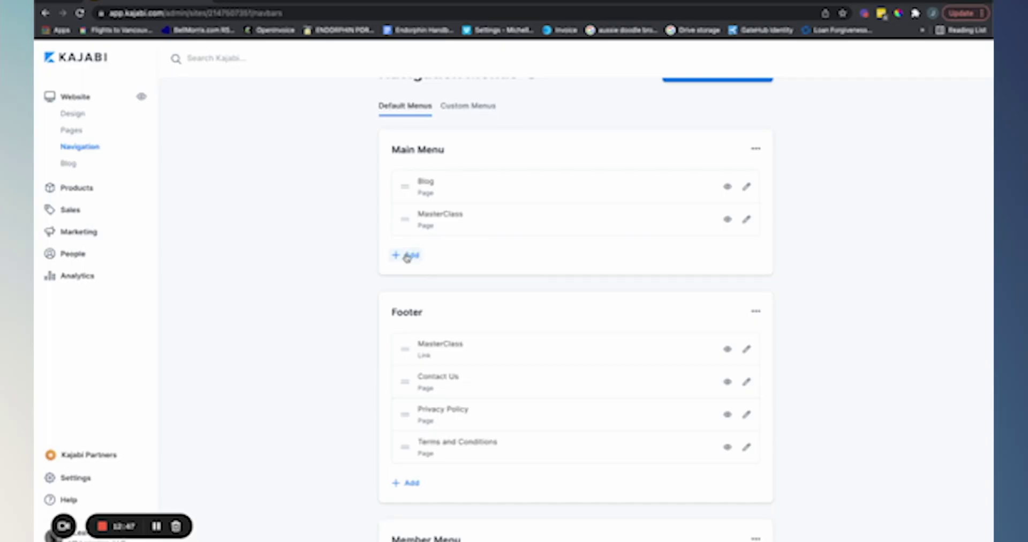
click(406, 255)
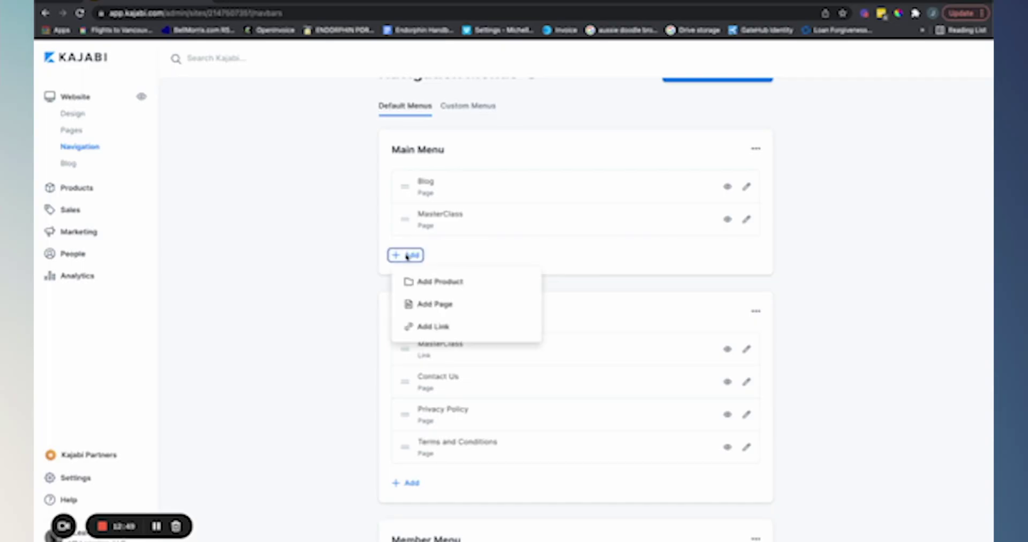
Dismiss the add options, try reordering Blog, and preview the Blog page in a new tab
click(328, 239)
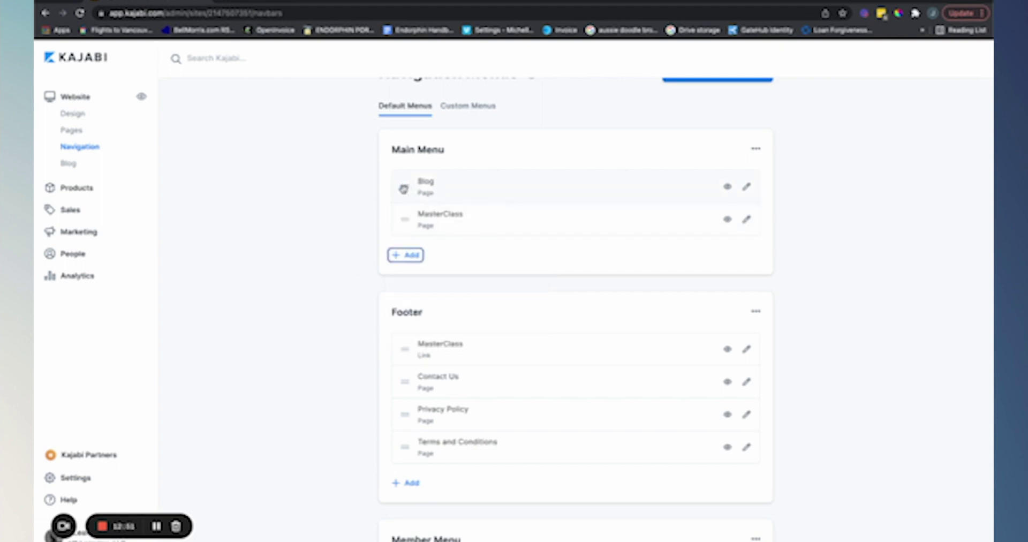
mouse_move(404, 189)
mouse_down()
mouse_move(401, 225)
mouse_move(400, 184)
mouse_up()
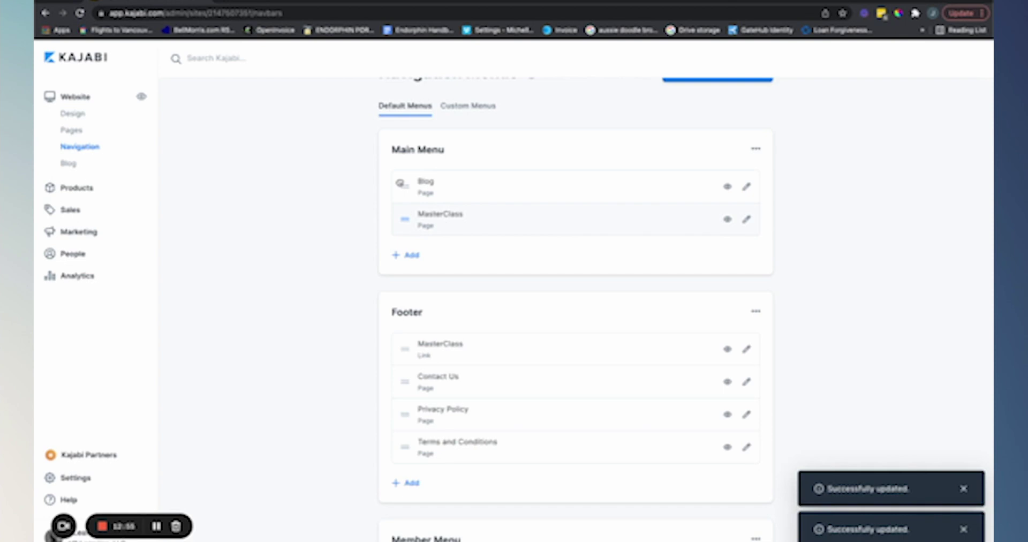
right_click(729, 190)
click(749, 194)
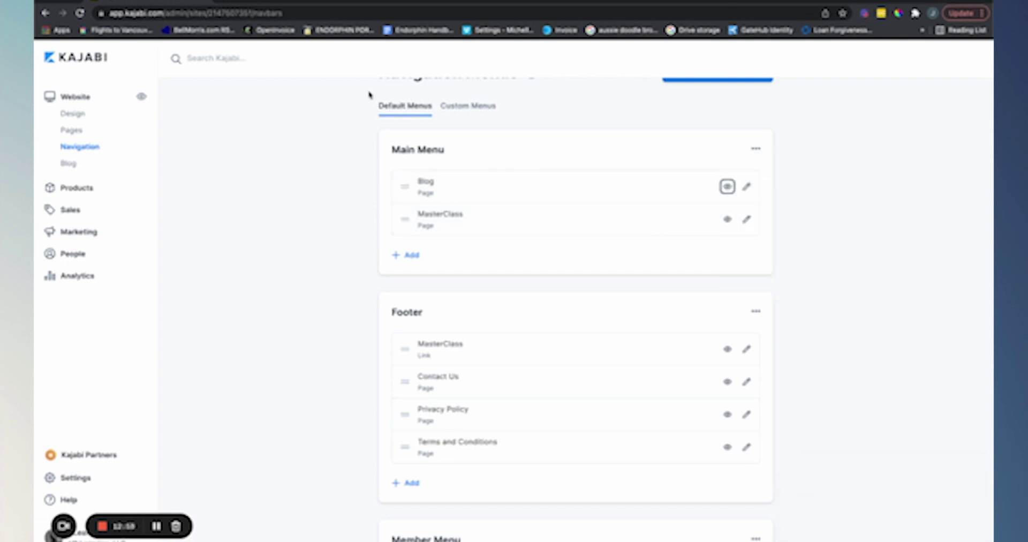
click(269, 5)
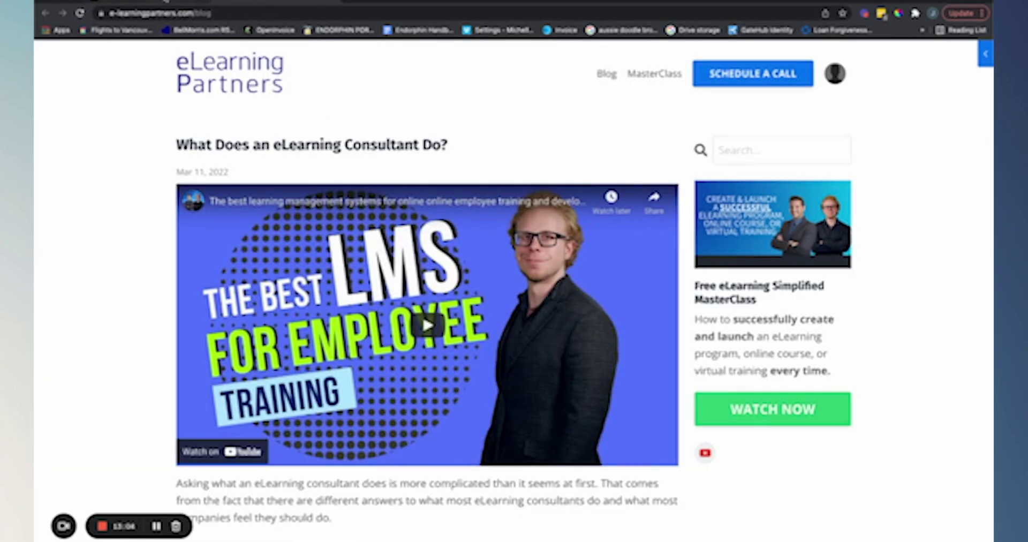
click(167, 6)
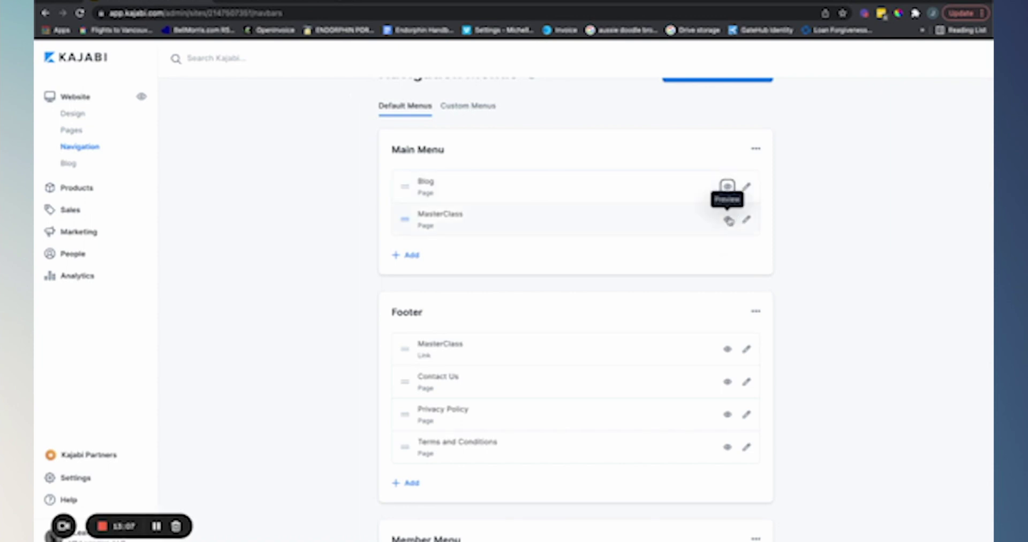
Preview the MasterClass page in a new tab, then return to the navigation settings
right_click(727, 219)
click(739, 229)
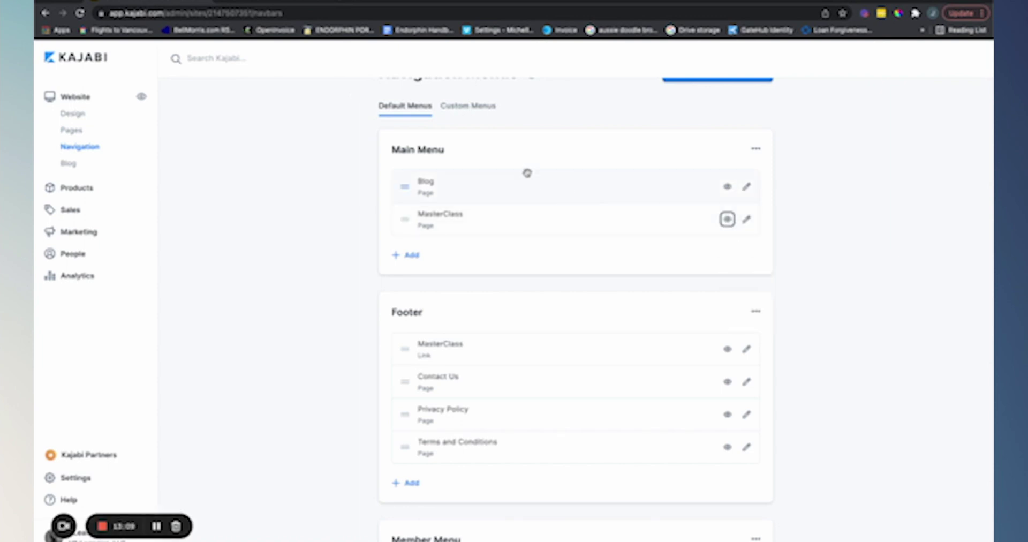
click(390, 1)
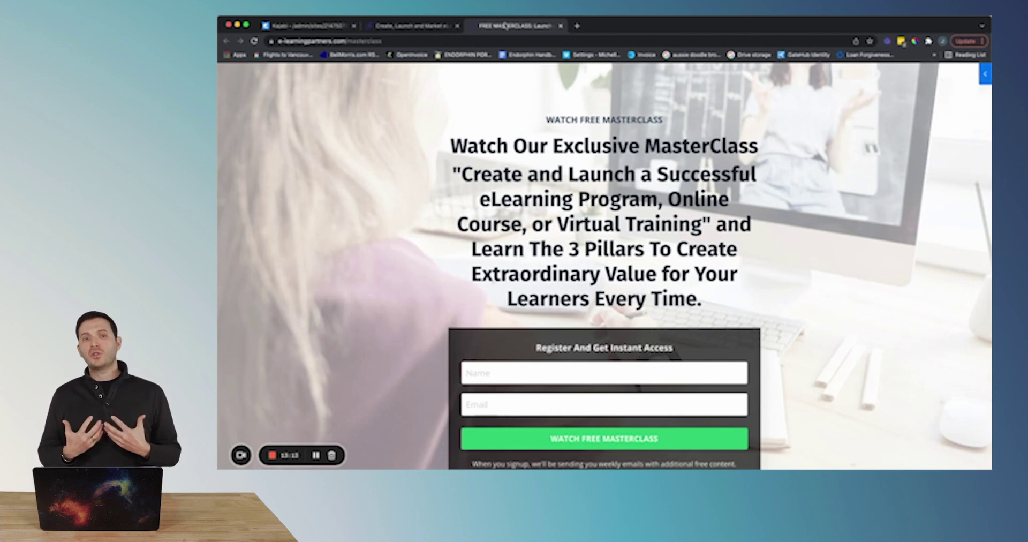
click(308, 26)
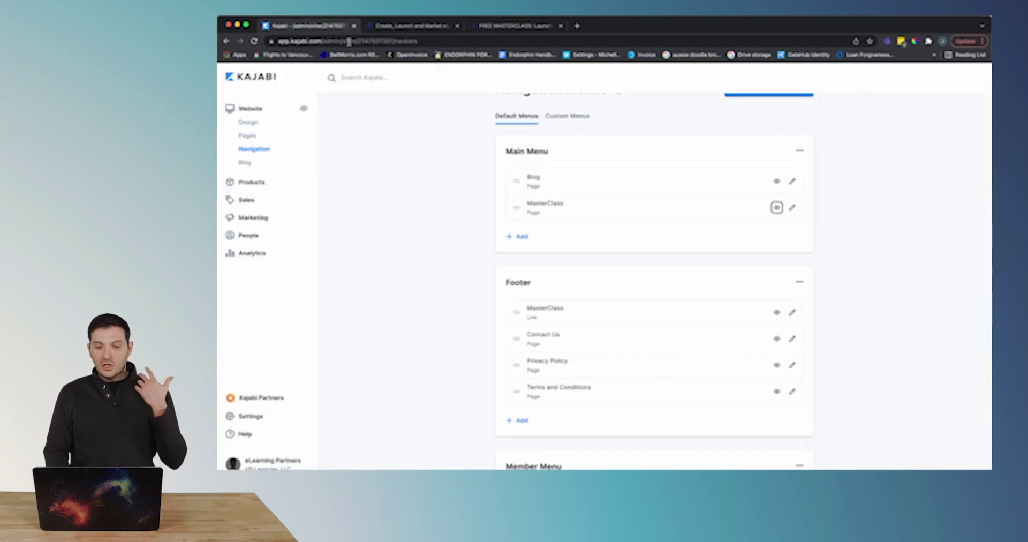
scroll(575, 193, down, 1)
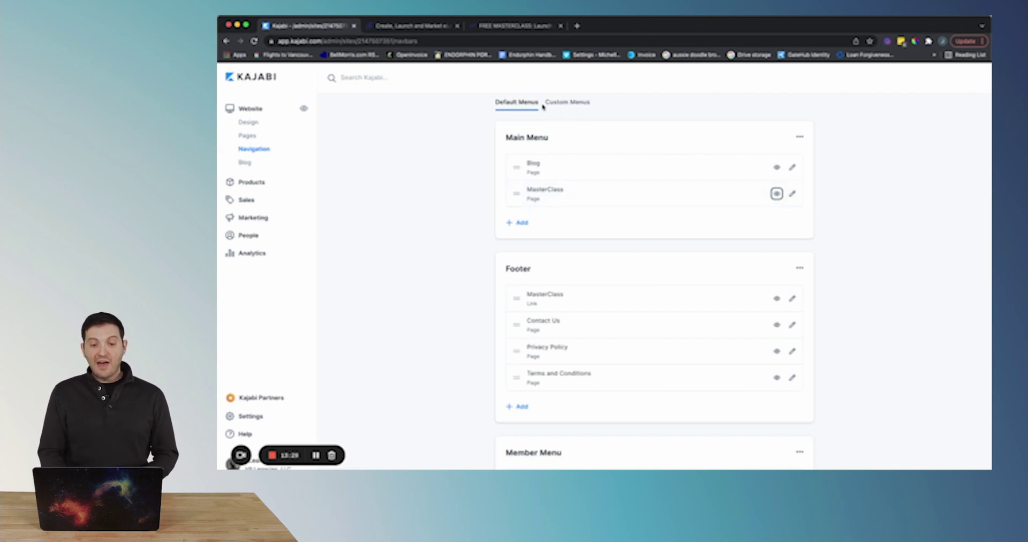
Show the Custom Menus' Company menu and view its Contact Us page in a new tab
click(570, 102)
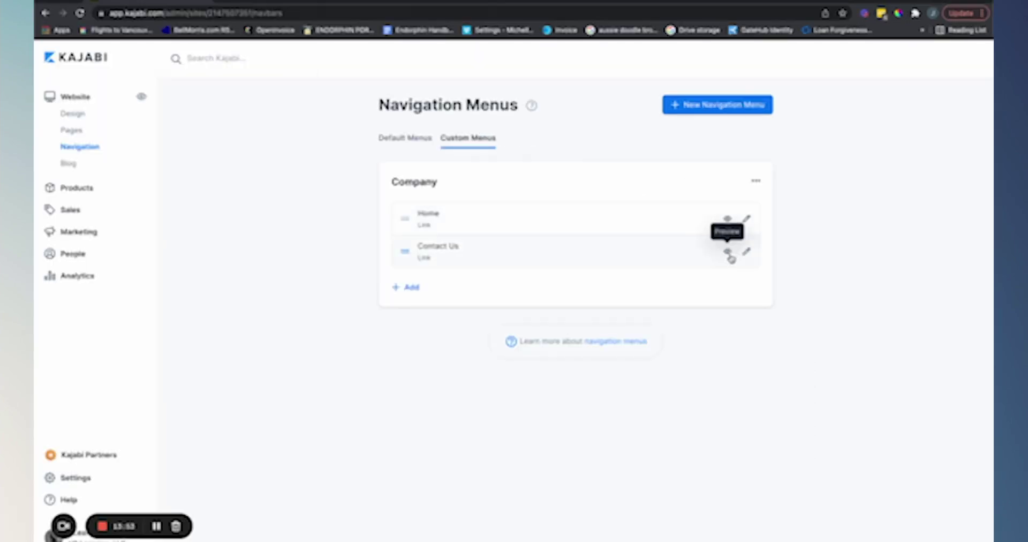
right_click(728, 252)
click(750, 261)
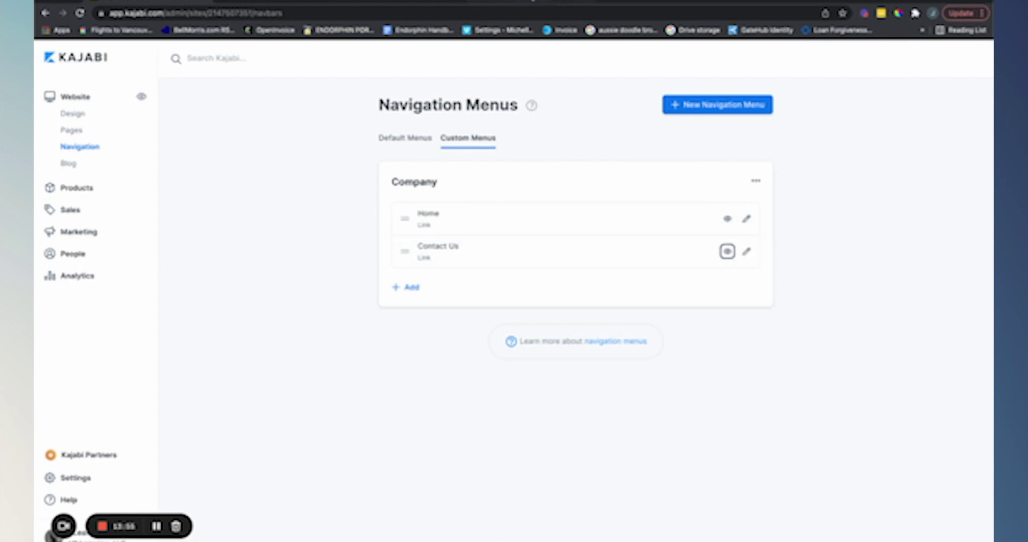
click(533, 4)
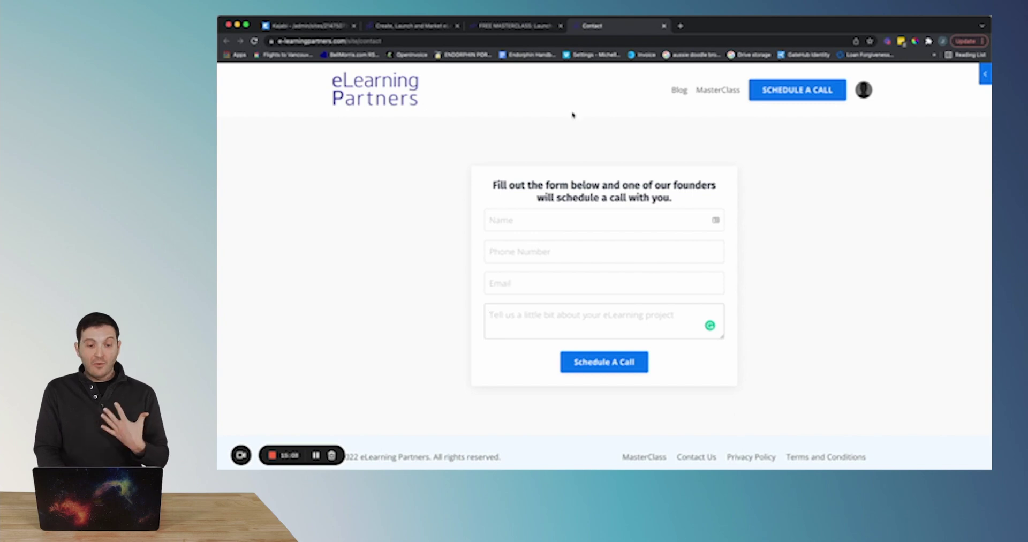
Return to the Kajabi admin tab and show the Blog list of 7 posts
click(332, 28)
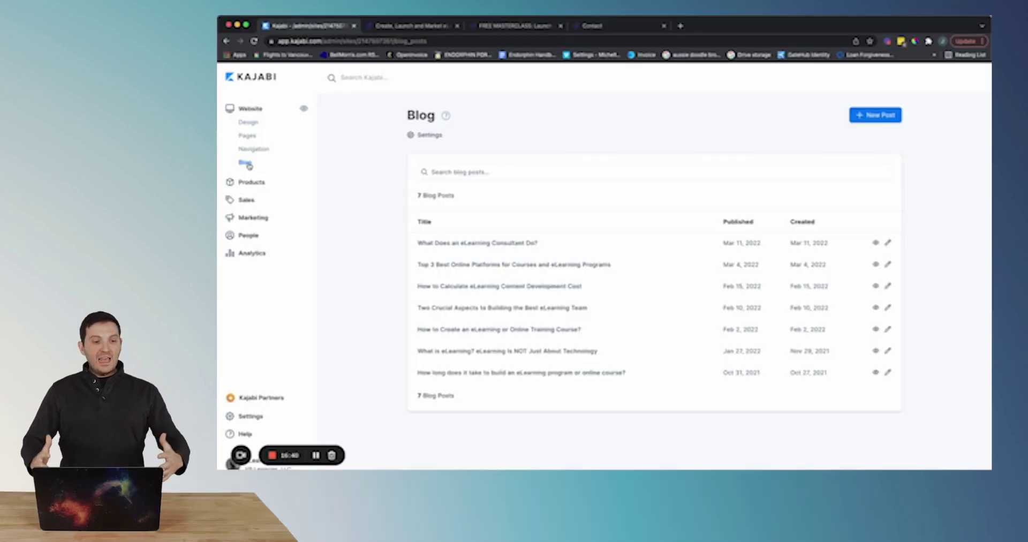
click(249, 165)
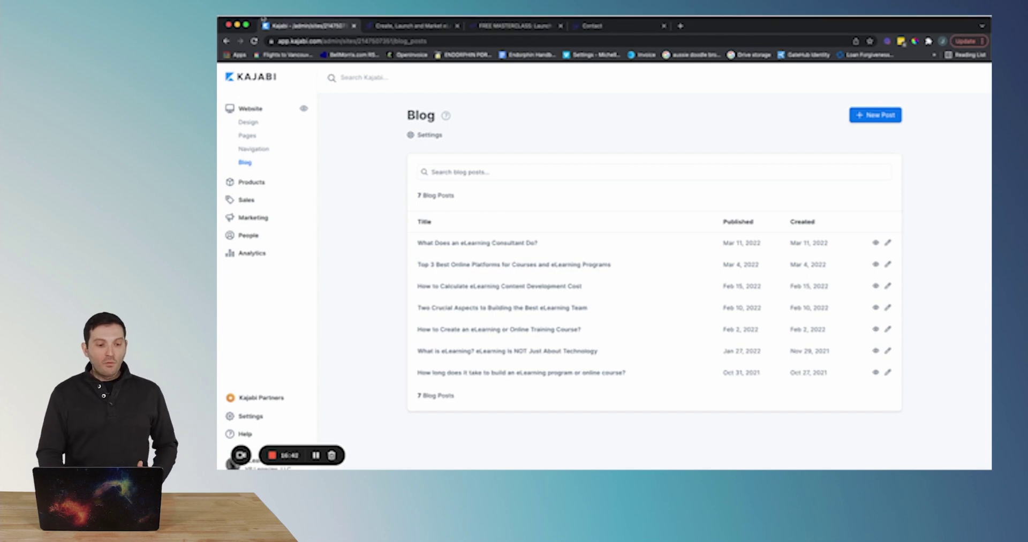
Go back to the Design page, where Streamlined Home (Encore 1.2.0) is the live theme
click(249, 111)
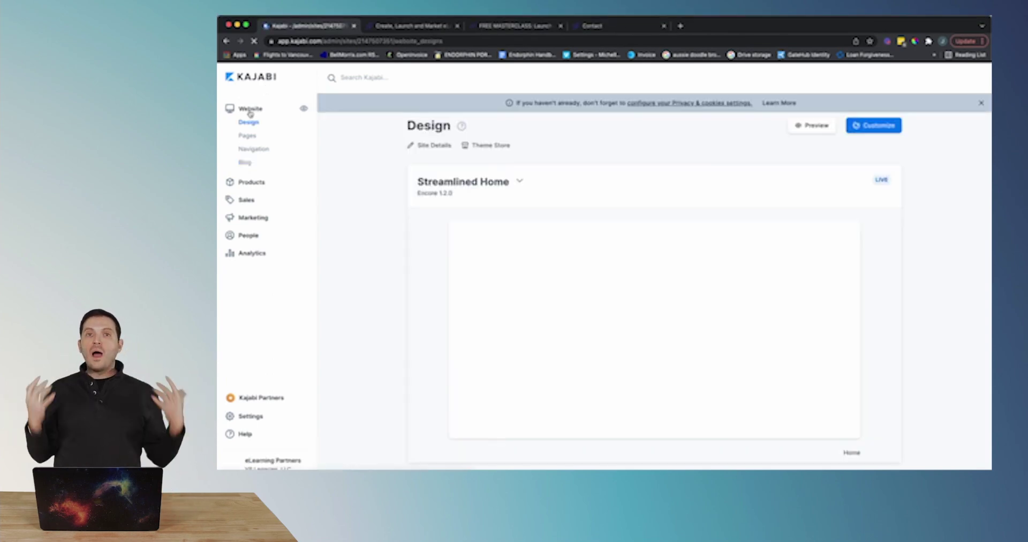